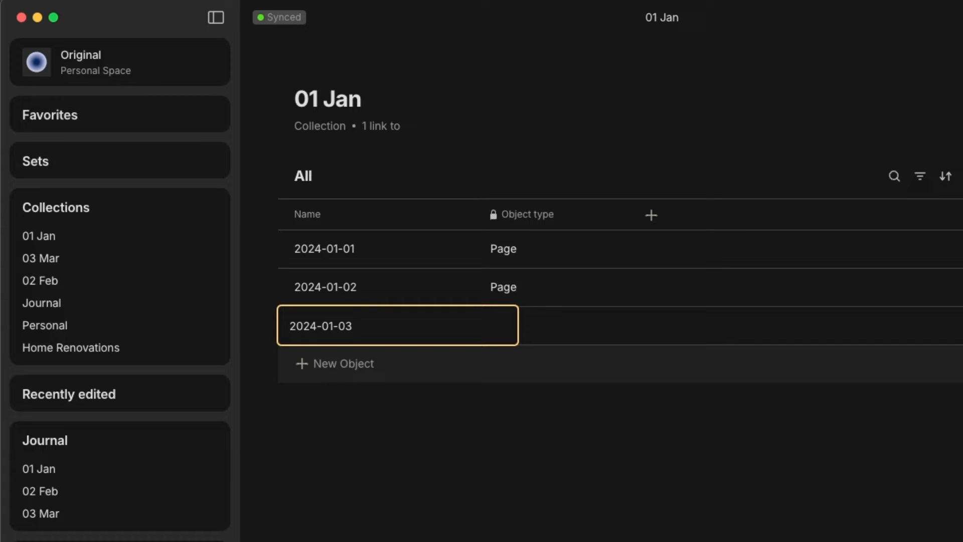
- Complete the third page's name in the 01 Jan collection as "2024-01-03 jellybean"
type("jellybean")
key("Return")
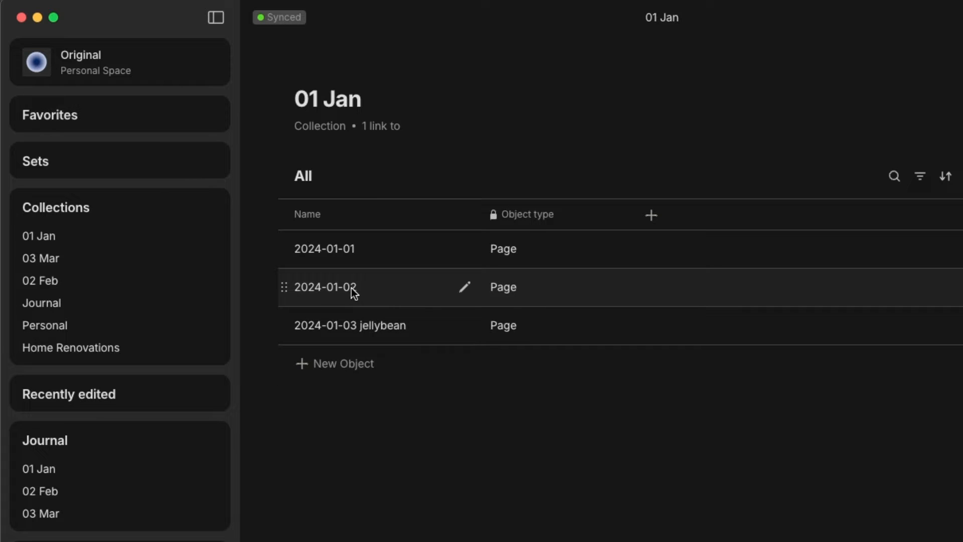
- Write "jellybean" under the Morning heading of the 2024-01-02 page and return to the 01 Jan collection
left_click(351, 287)
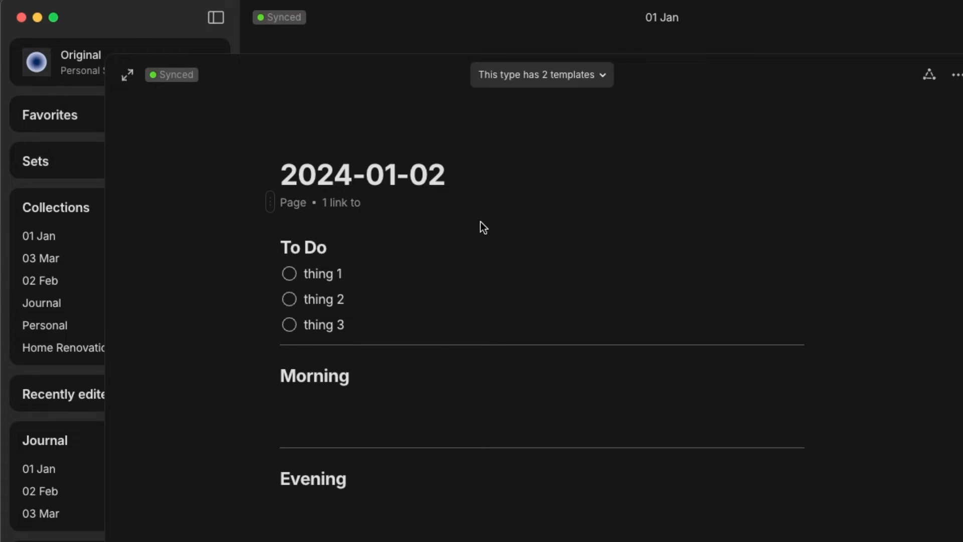
left_click(362, 402)
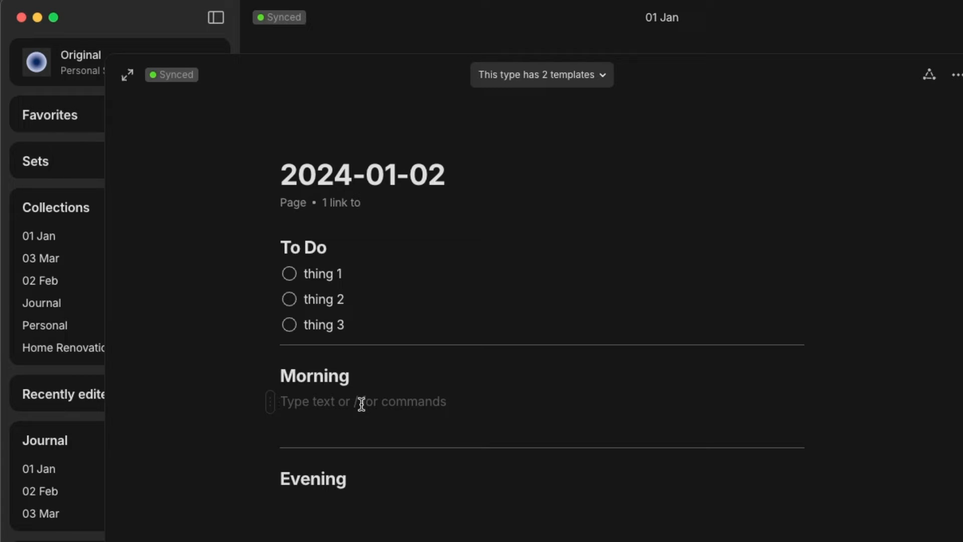
type("jellynea")
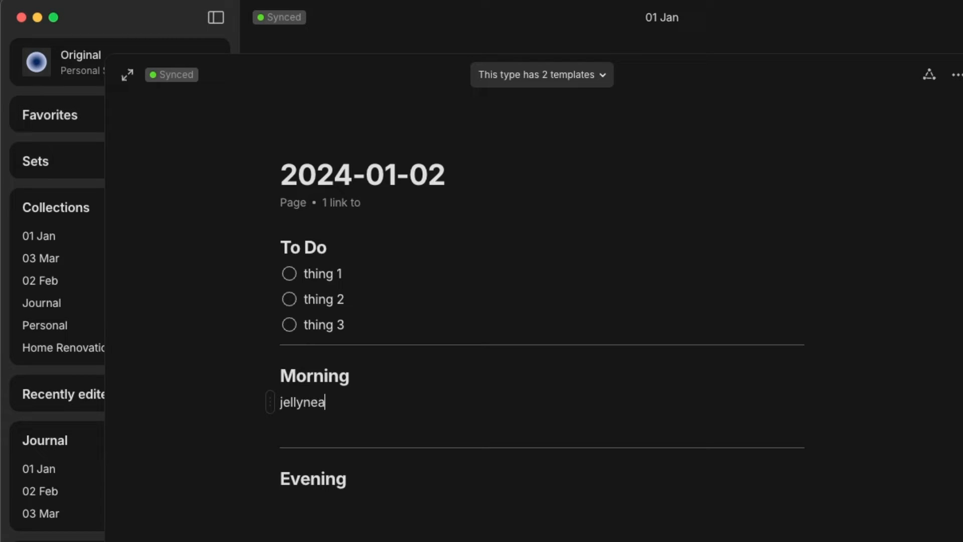
key("BackSpace")
key("BackSpace")
key("BackSpace")
type("bean")
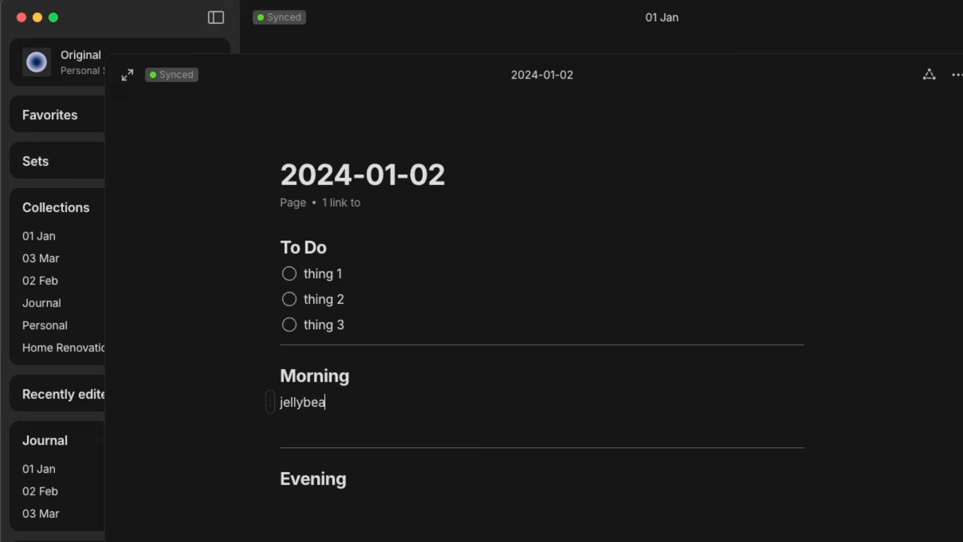
left_click(562, 18)
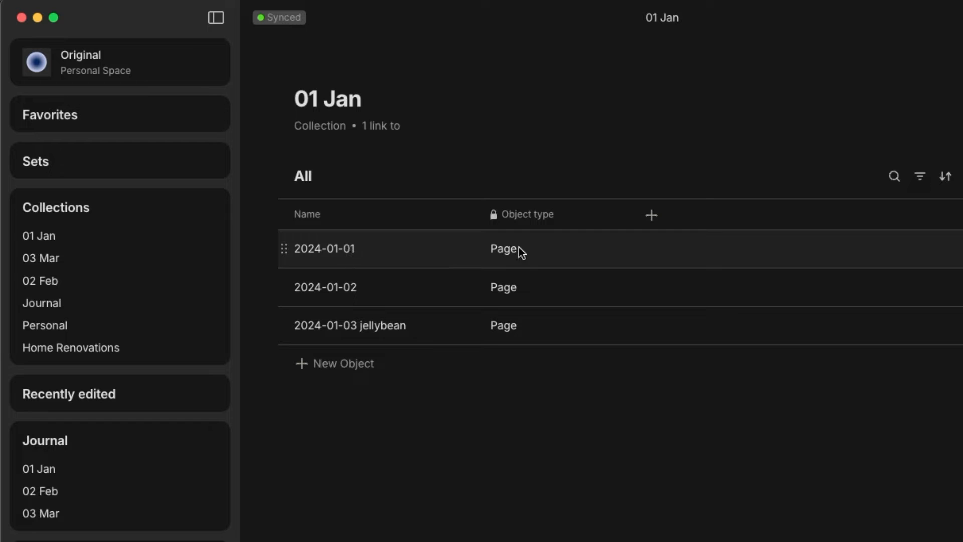
- Set the Description relation of the 2024-01-01 page to "jellybean" and return to the collection
left_click(346, 249)
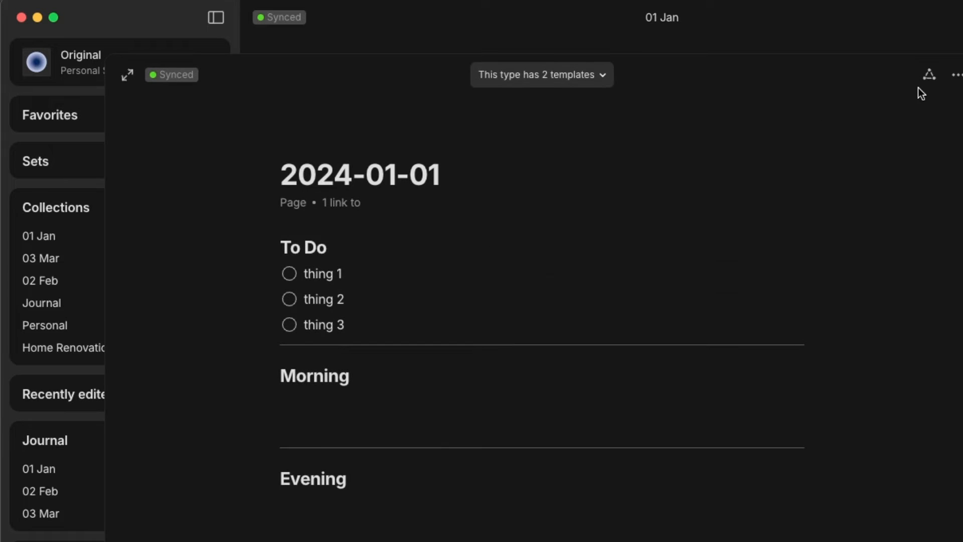
left_click(930, 76)
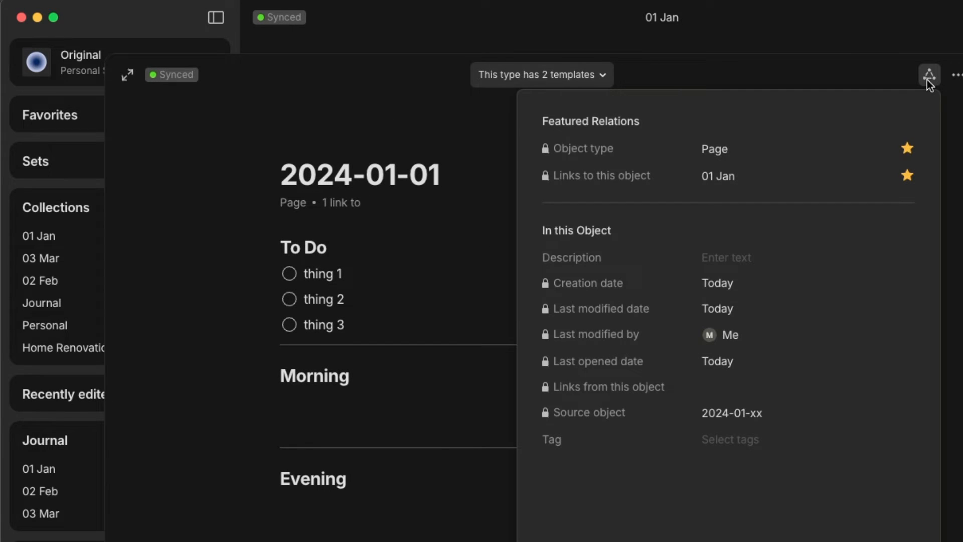
left_click(722, 257)
type("jellybean")
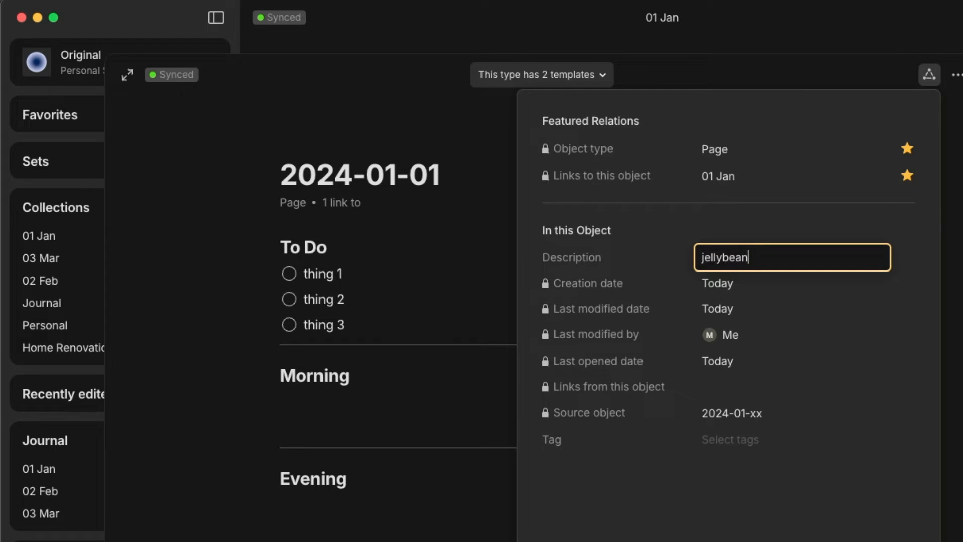
key("Escape")
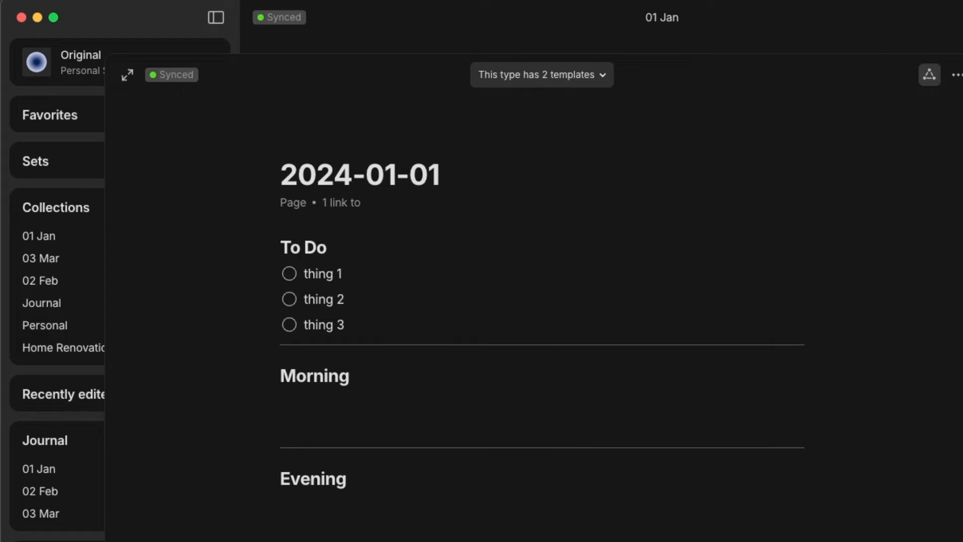
key("Escape")
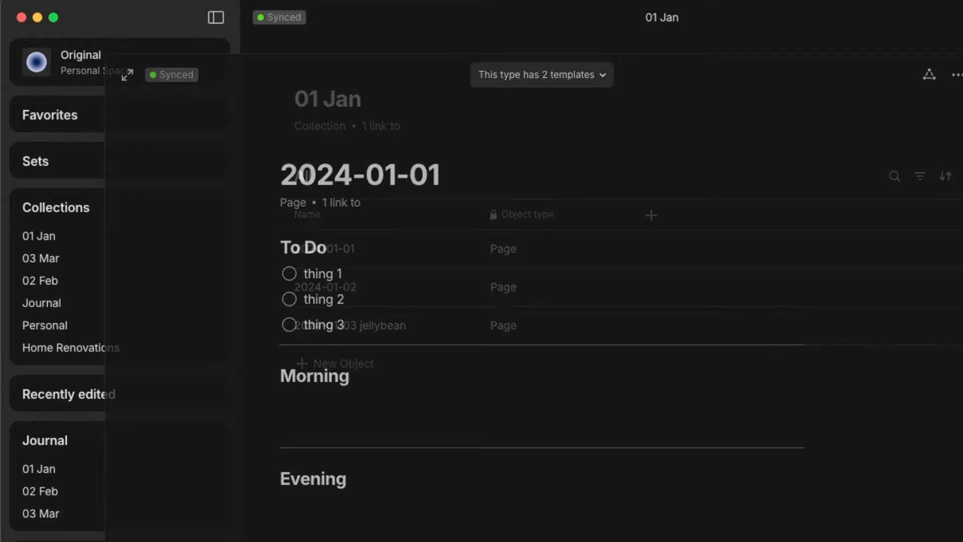
- Show the Description relation as a column in the 01 Jan collection table
left_click(651, 216)
left_click(774, 275)
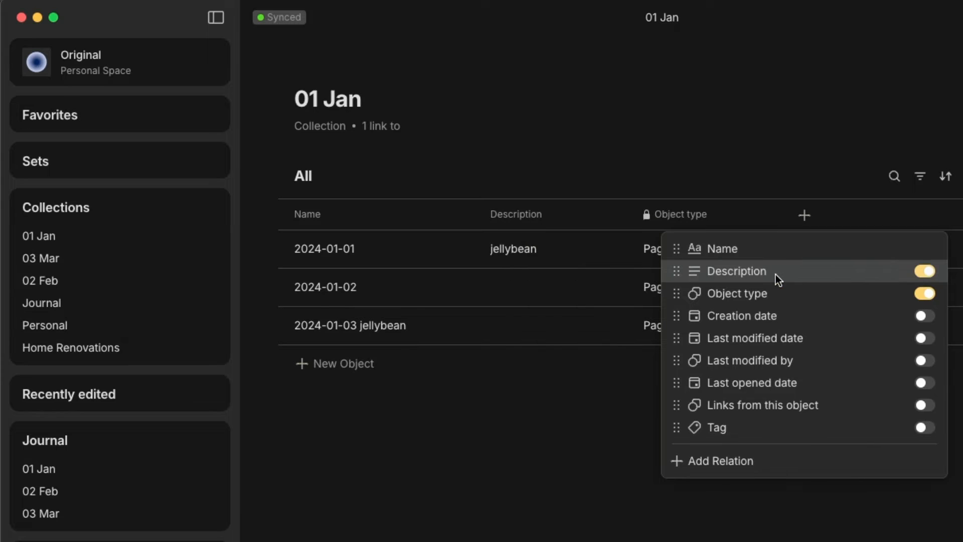
left_click(531, 446)
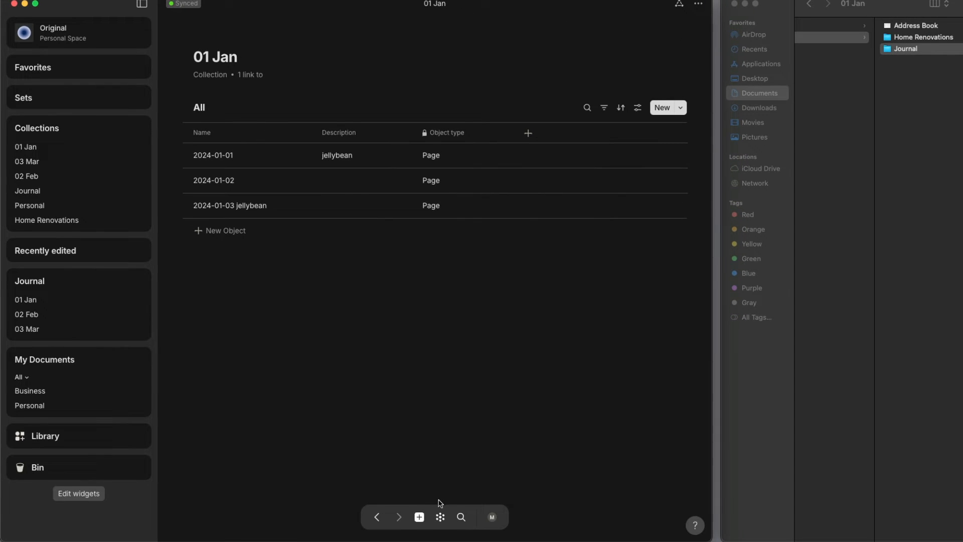
- Search all objects in the space for "jellybean" and close the search
left_click(462, 517)
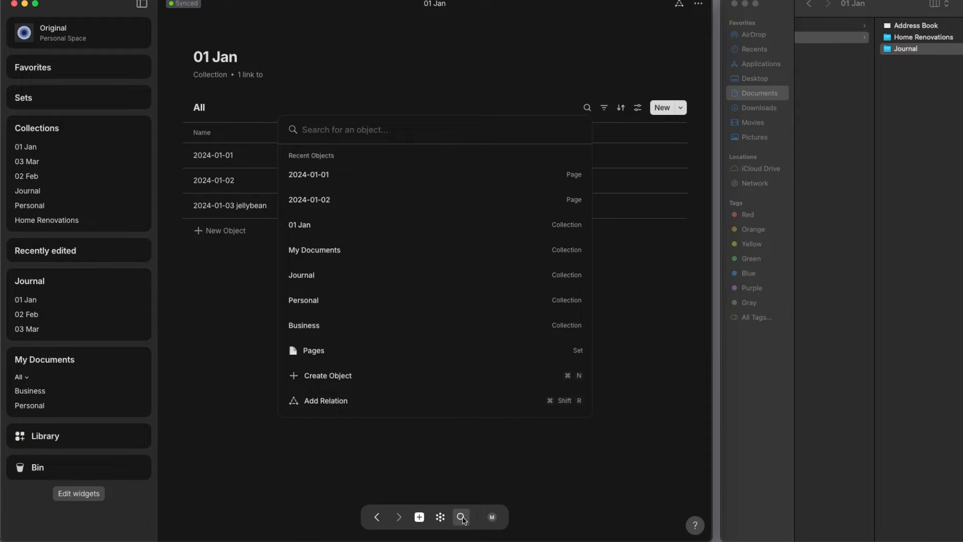
type("jellybean")
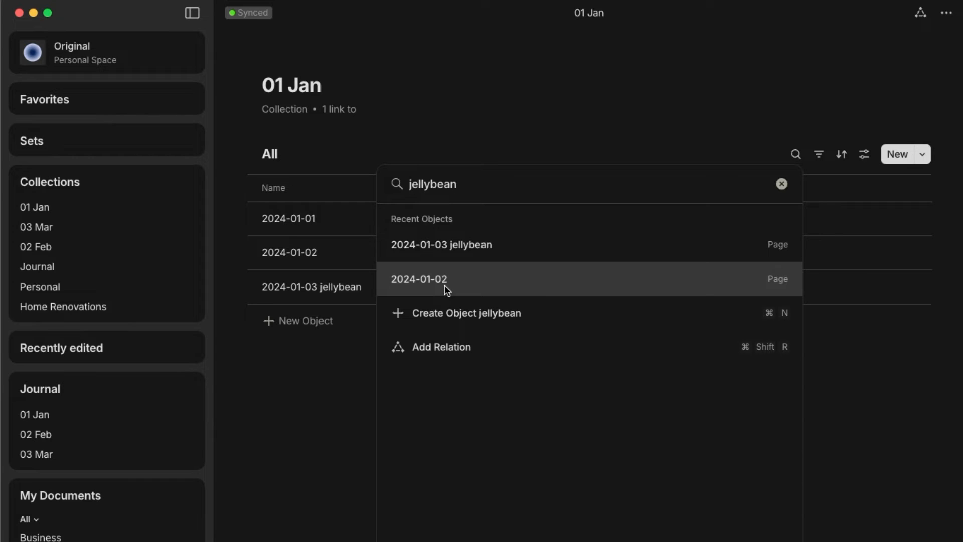
left_click(282, 392)
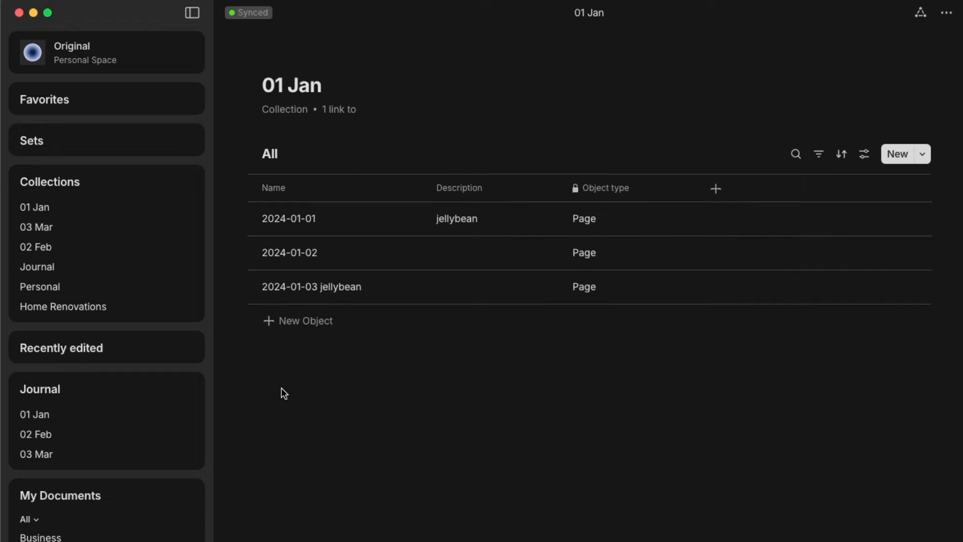
- Add a new object named "2024-01-04" to the 01 Jan collection
left_click(299, 321)
type("2024-01-xx")
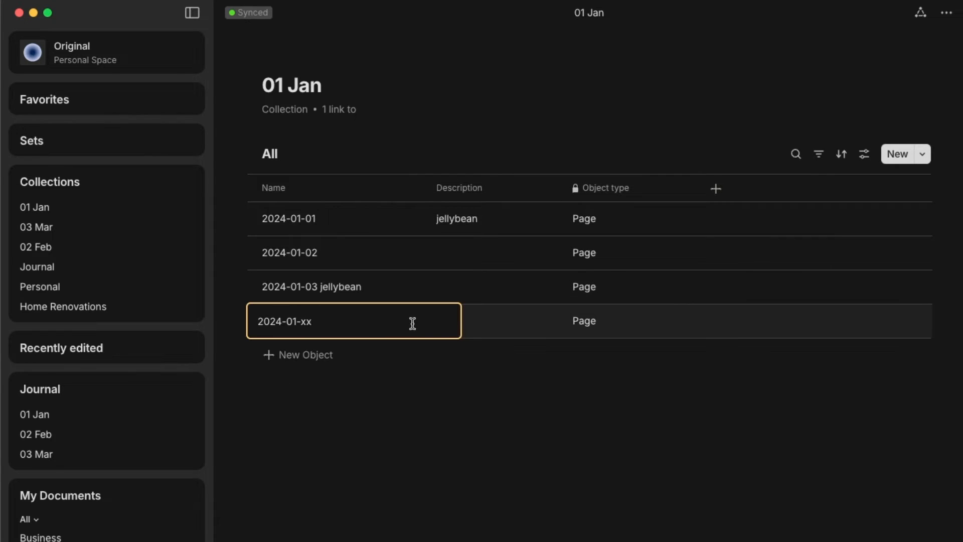
key("BackSpace")
key("BackSpace")
type("04")
key("Return")
- Show the Tag relation as a column in the 01 Jan collection table
left_click(718, 189)
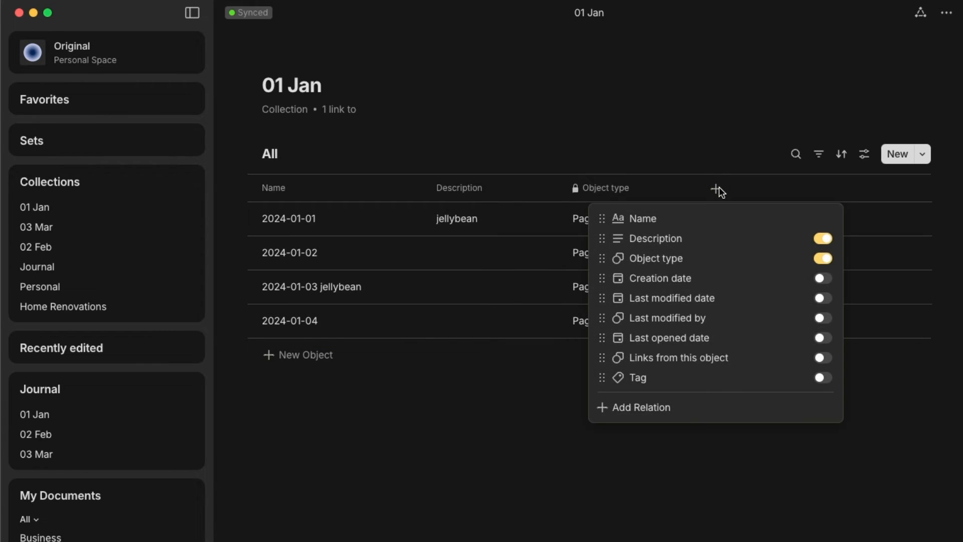
left_click(826, 381)
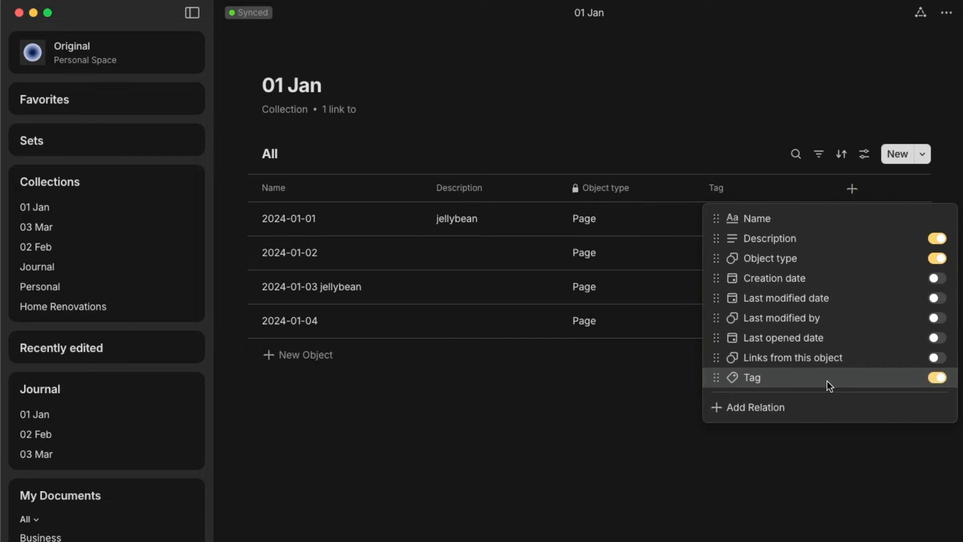
left_click(727, 453)
- Create a new tag option "jellybean" and assign it to the 2024-01-04 page
left_click(727, 320)
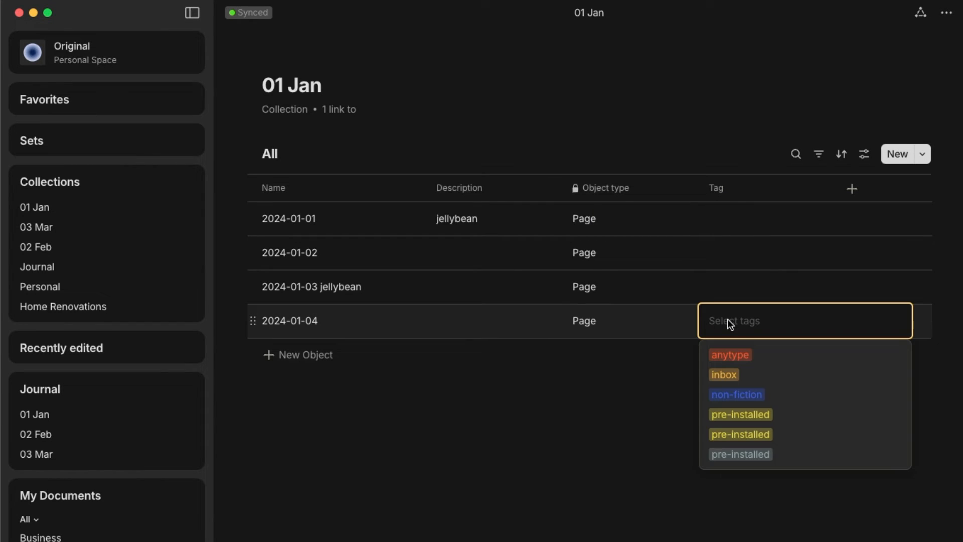
type("jellybean")
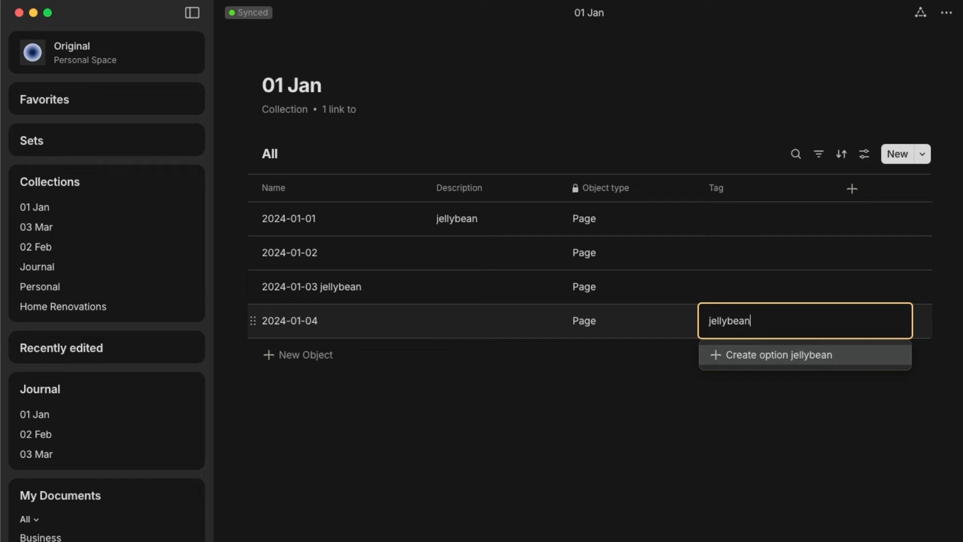
key("Return")
left_click(616, 479)
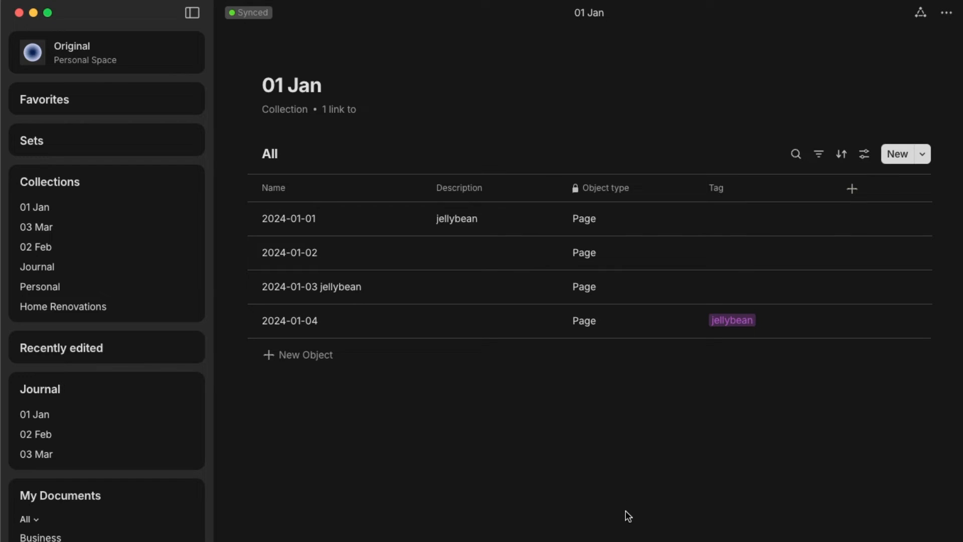
- Create a new set titled "Filtered Search"
left_click(173, 141)
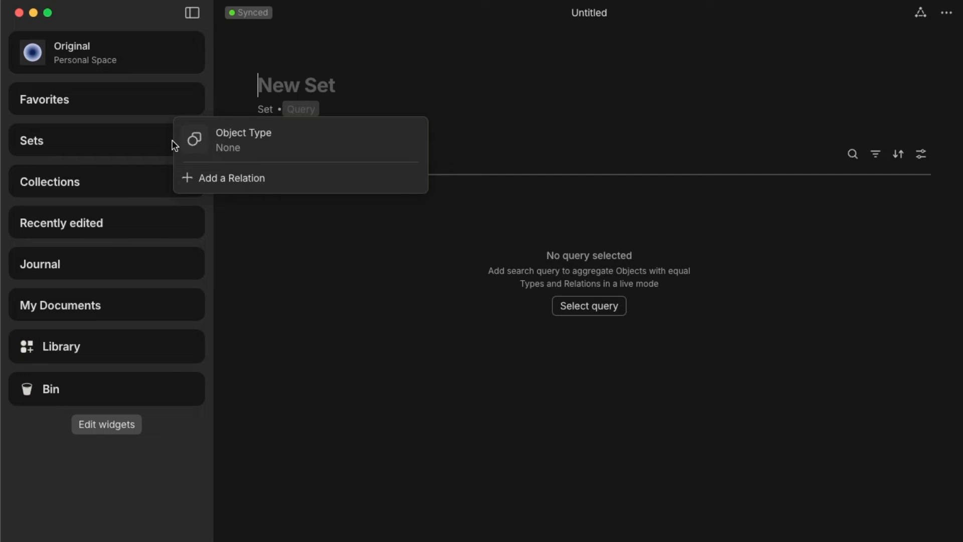
type("Filtered")
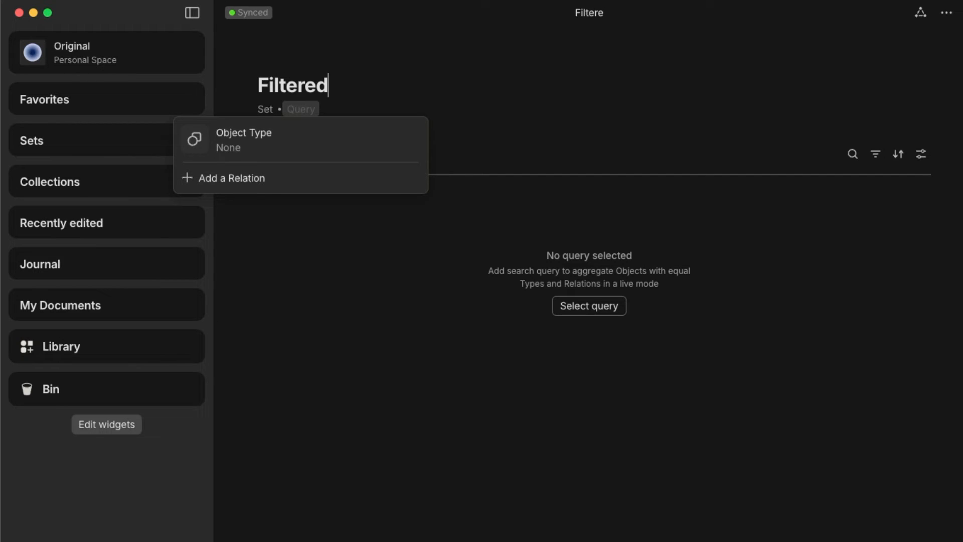
type(" Search")
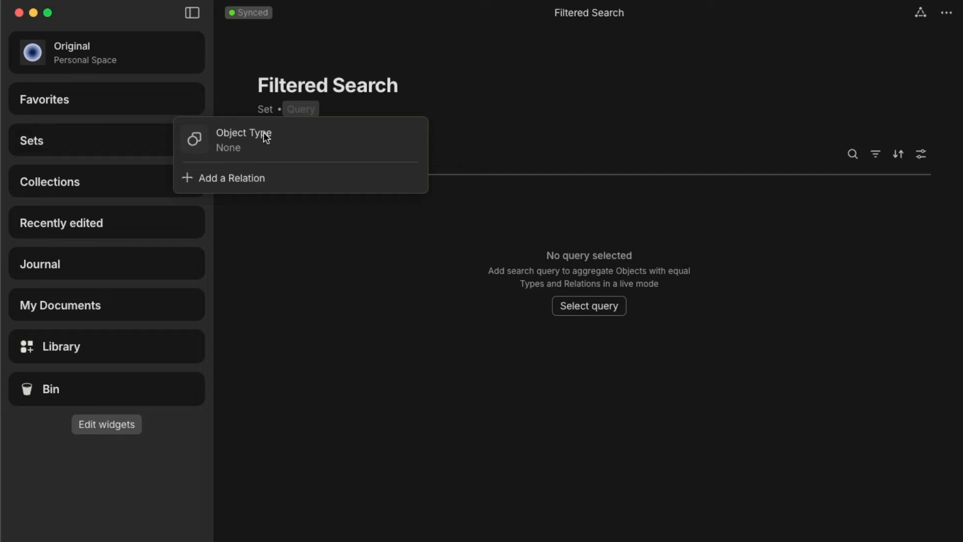
- Define the set's query with the Last modified date relation
left_click(233, 180)
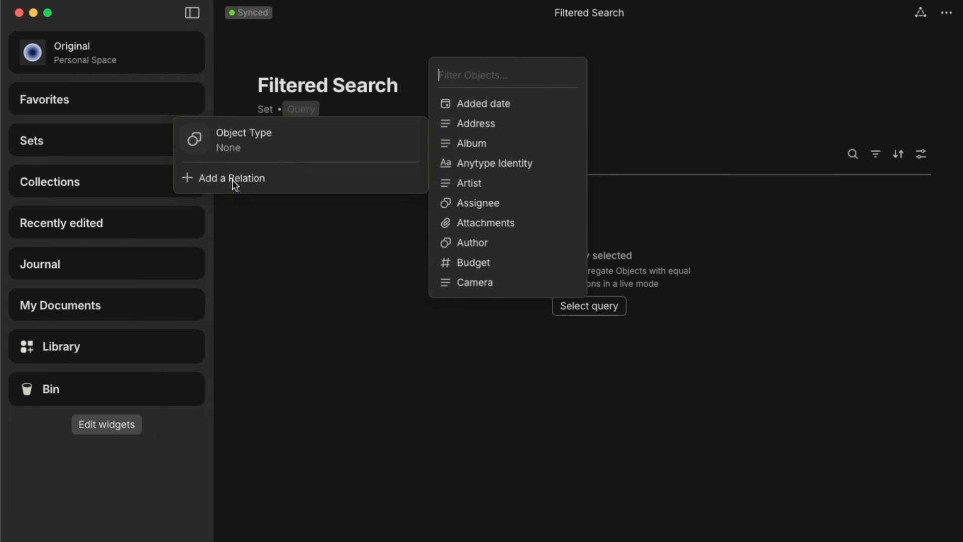
scroll(488, 221, "down", 3)
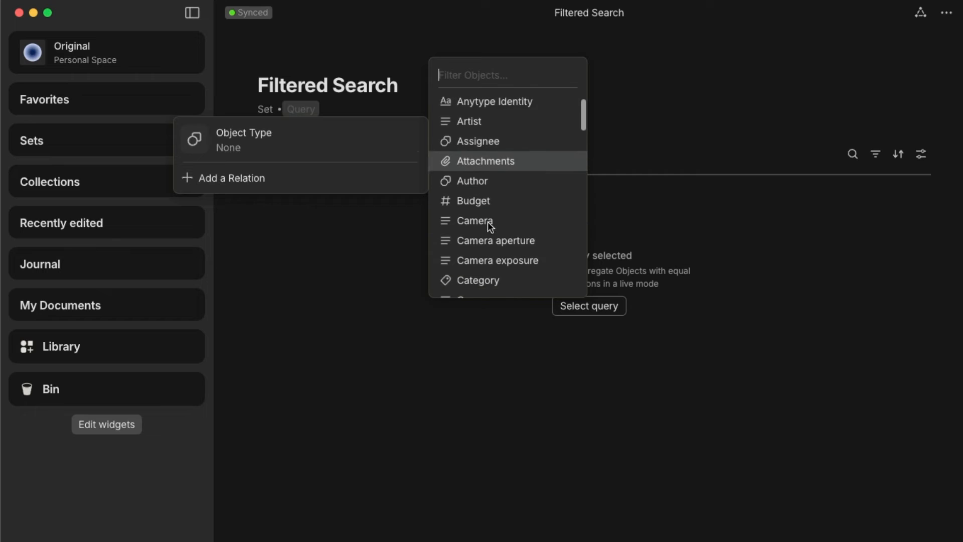
scroll(488, 221, "down", 10)
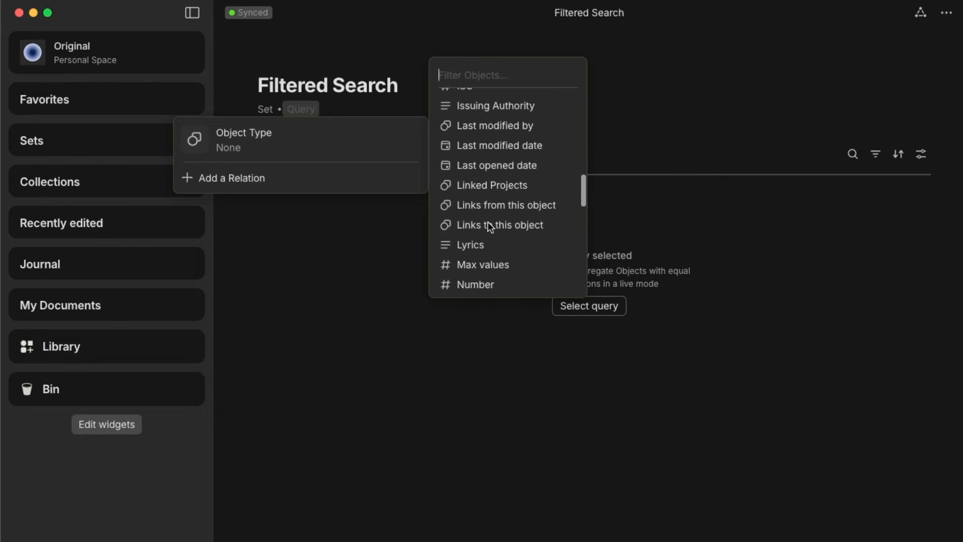
left_click(498, 145)
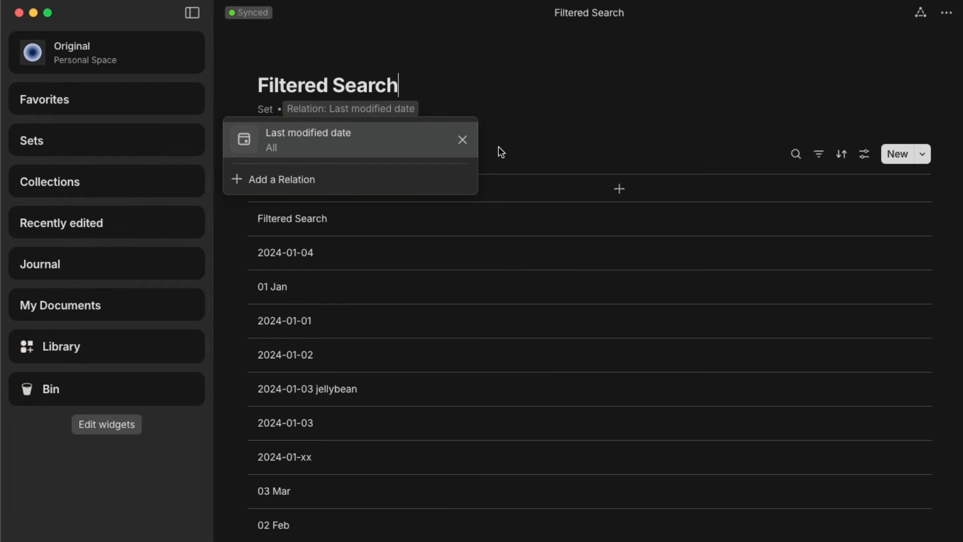
left_click(540, 110)
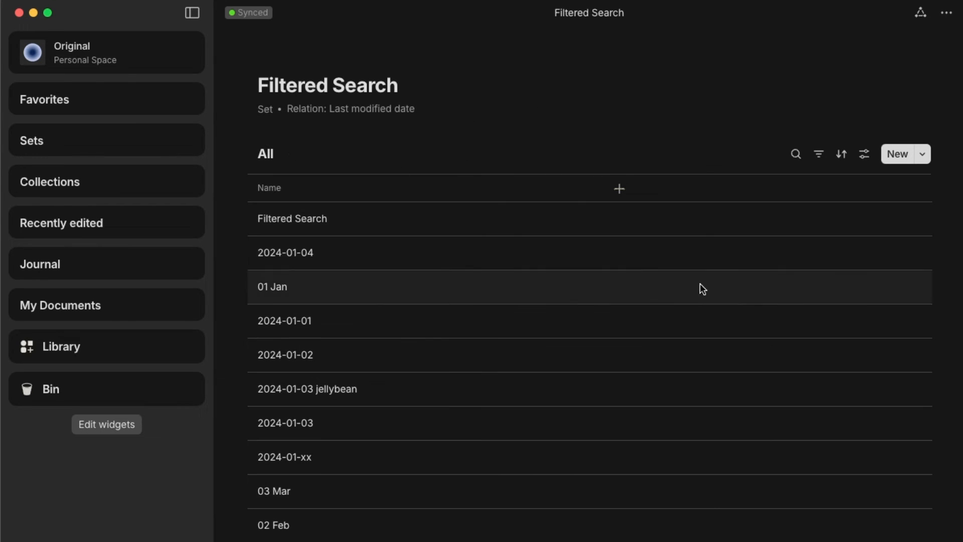
- Add a filter to the Filtered Search set's view and base it on the Tag relation
left_click(820, 154)
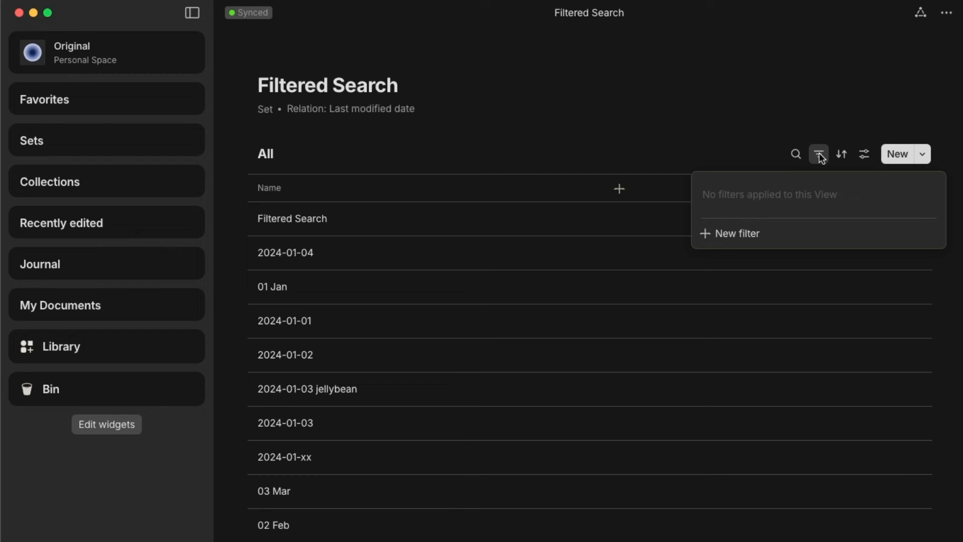
left_click(754, 237)
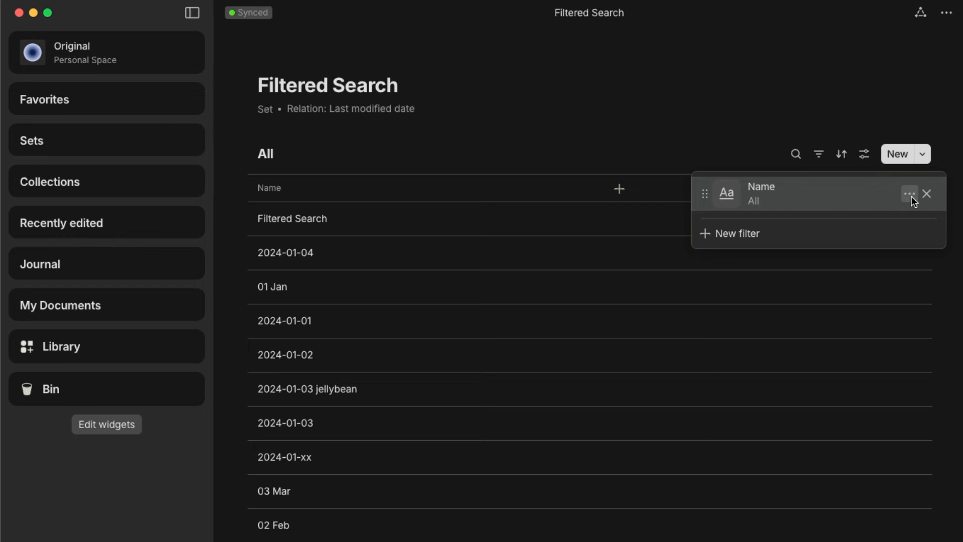
left_click(911, 195)
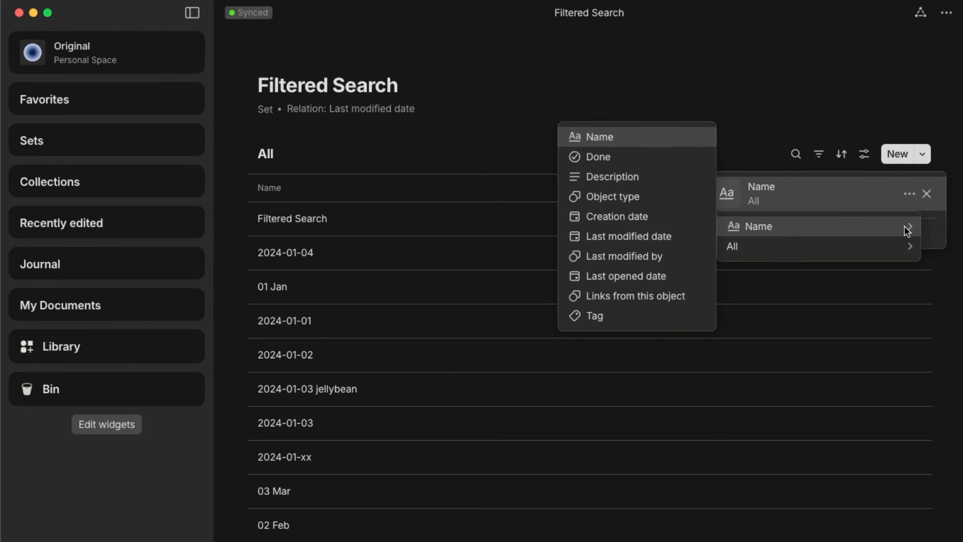
mouse_move(761, 226)
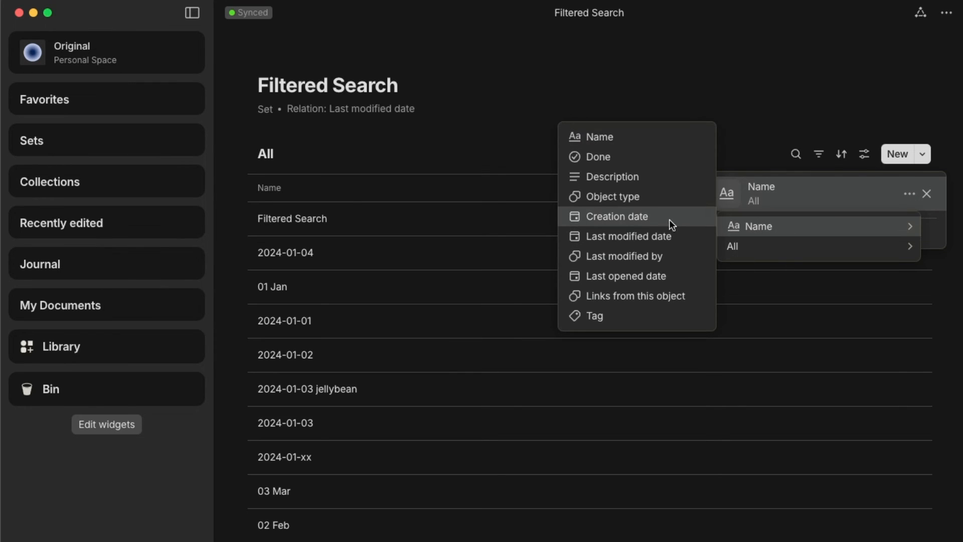
left_click(648, 311)
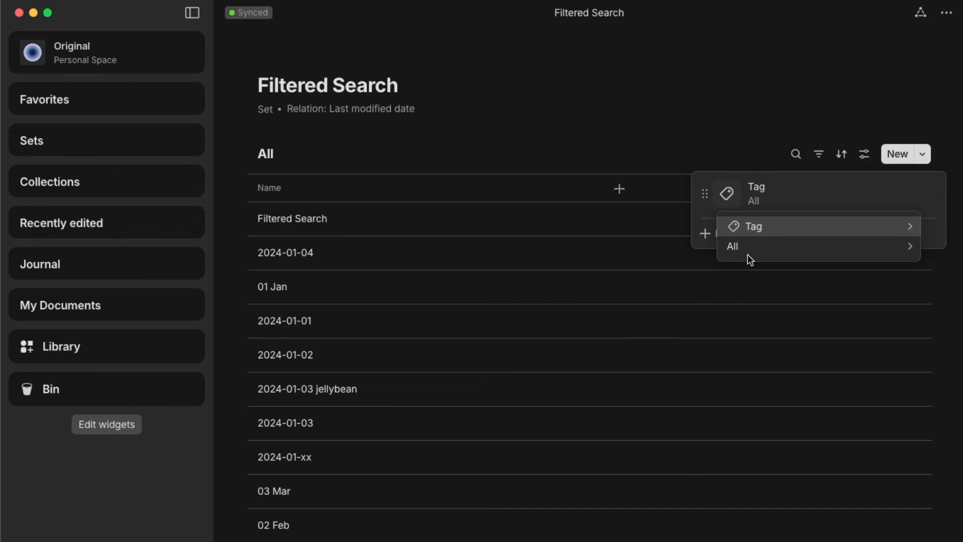
- Set the Tag filter's condition to Has any of with the jellybean tag as its value
mouse_move(751, 251)
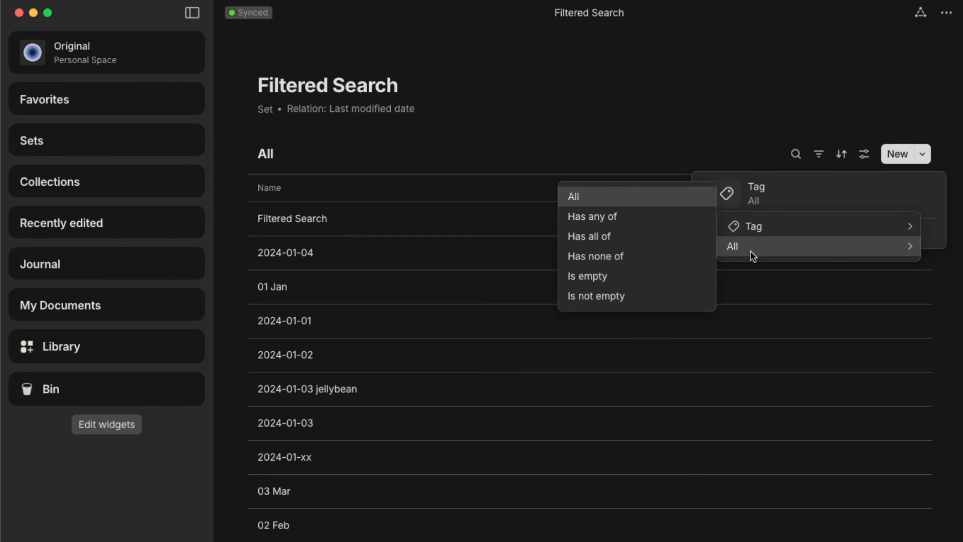
left_click(661, 221)
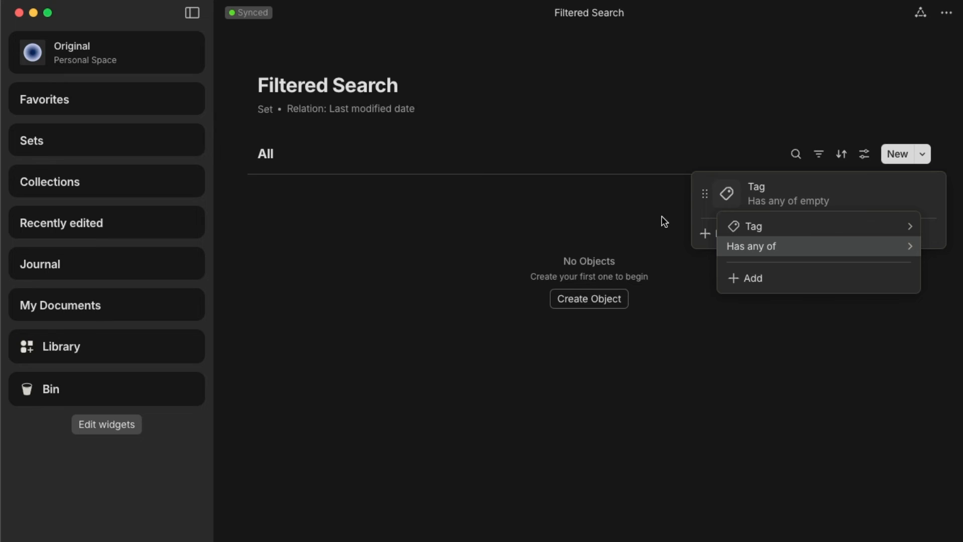
left_click(754, 279)
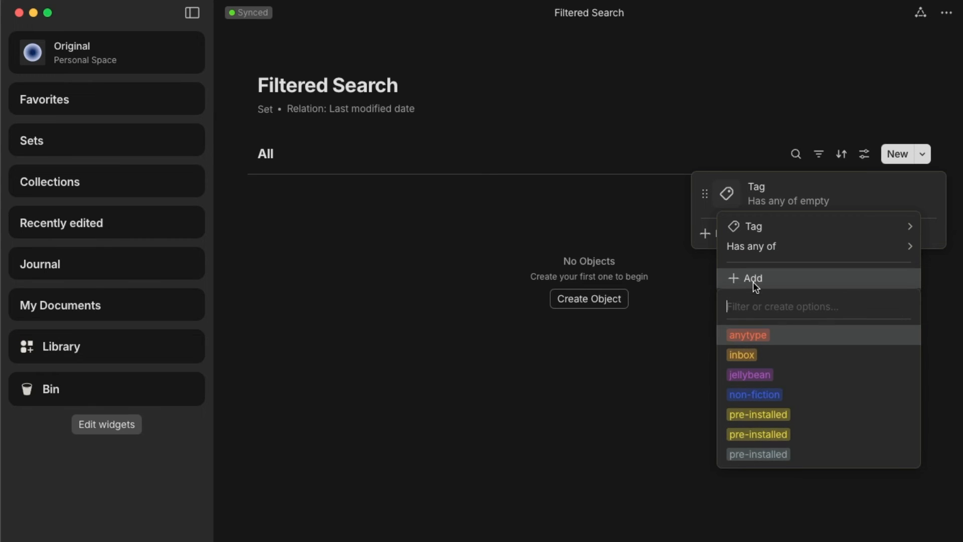
left_click(761, 376)
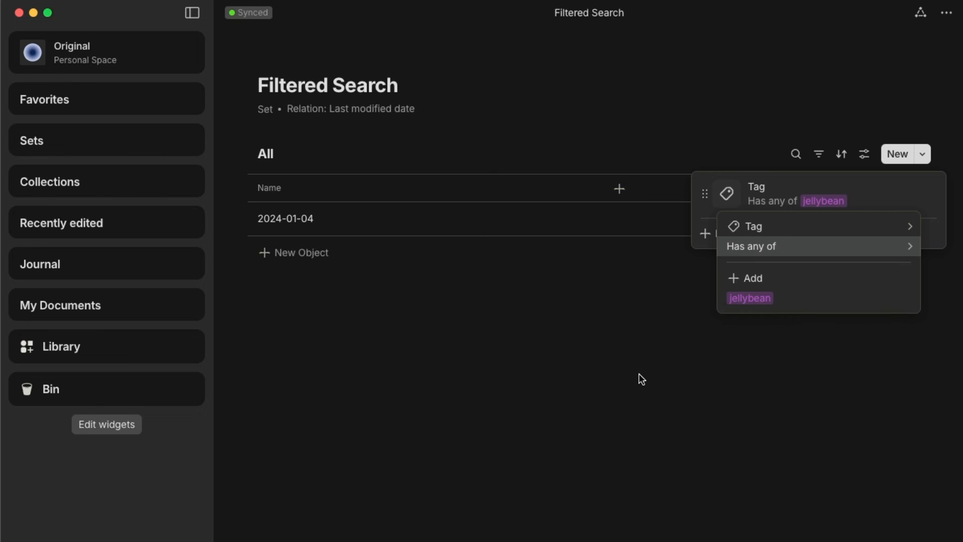
left_click(675, 385)
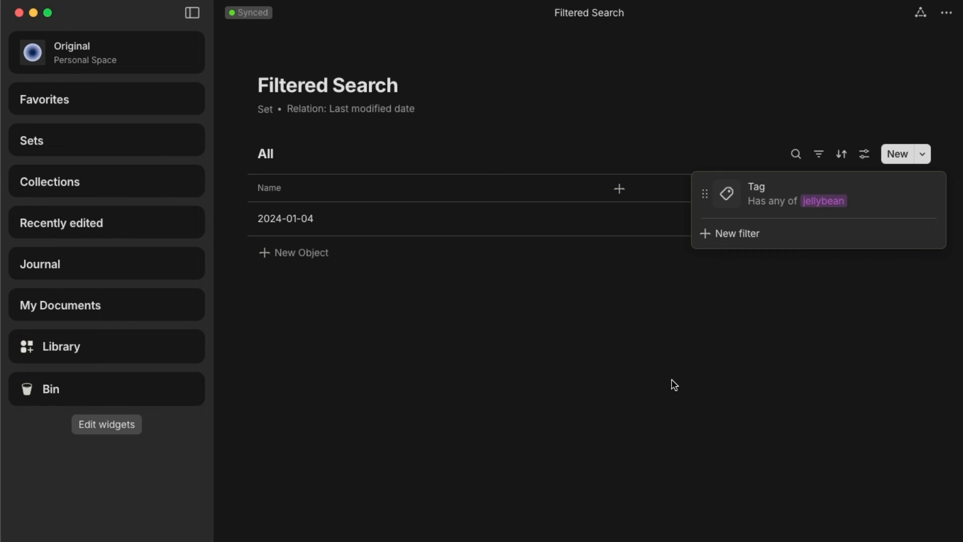
left_click(675, 385)
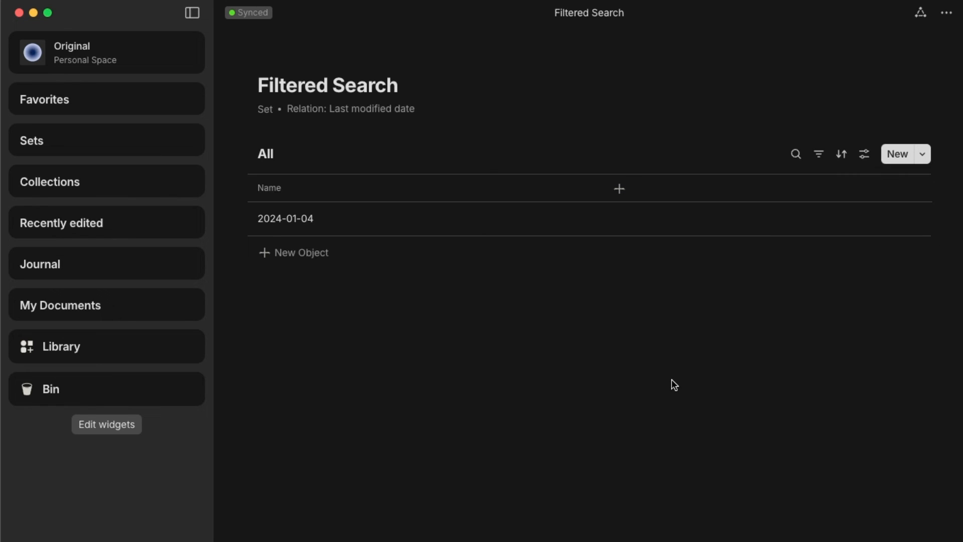
- Show the Object type and Tag relations as columns in the set's view and narrow the Name column
left_click(621, 191)
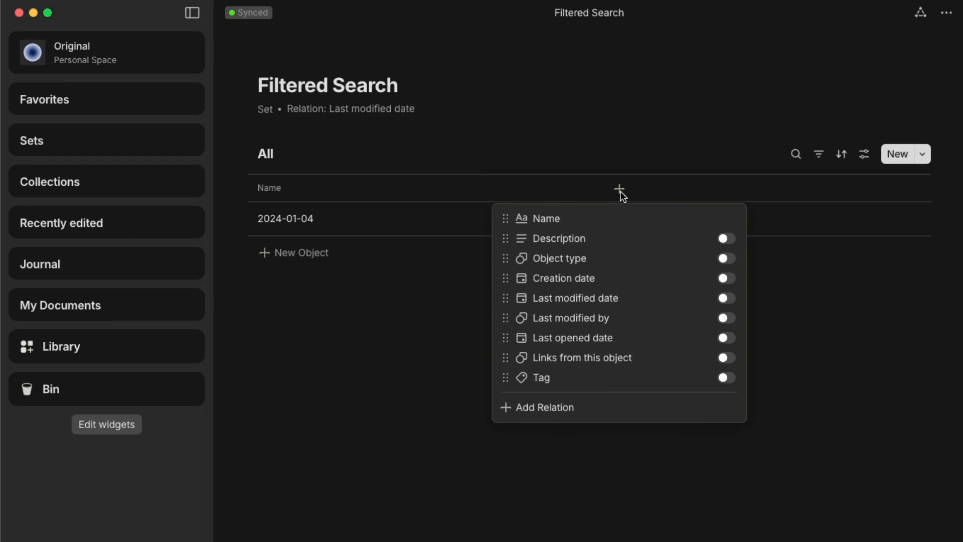
left_click(725, 259)
left_click(756, 188)
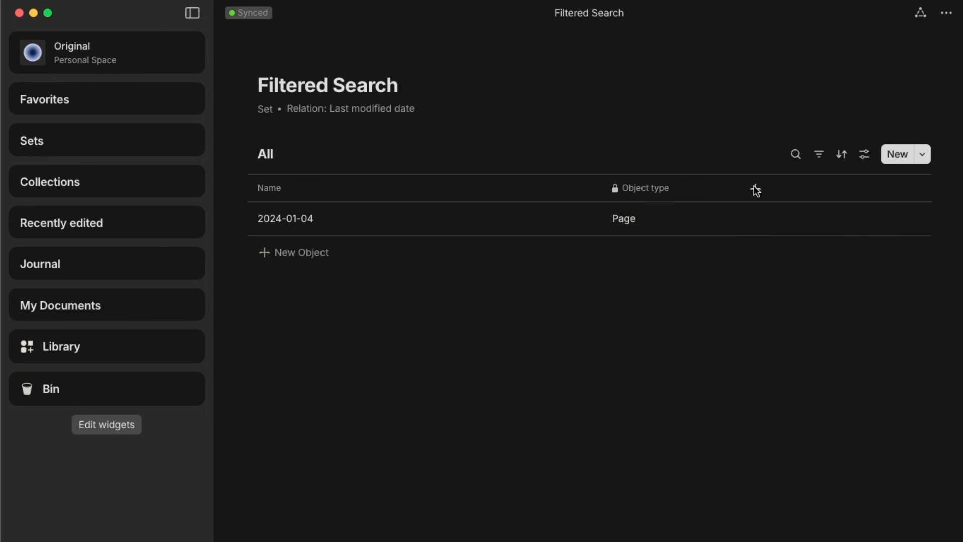
left_click(756, 189)
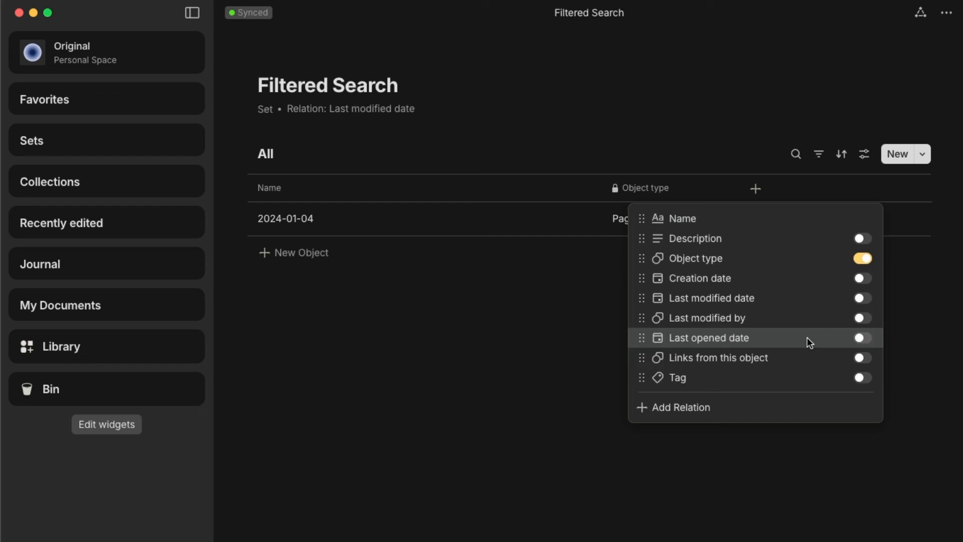
left_click(865, 379)
left_click(563, 414)
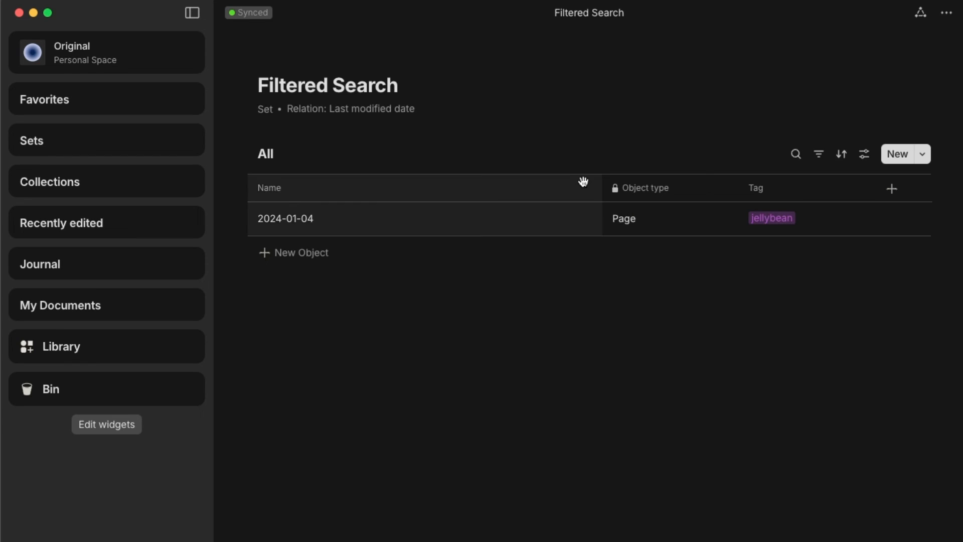
left_click_drag(597, 187, 427, 183)
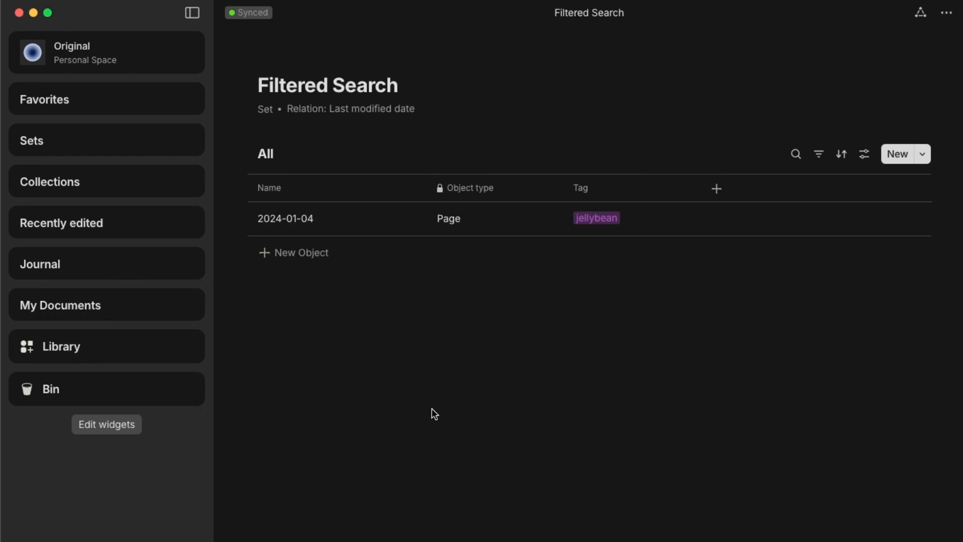